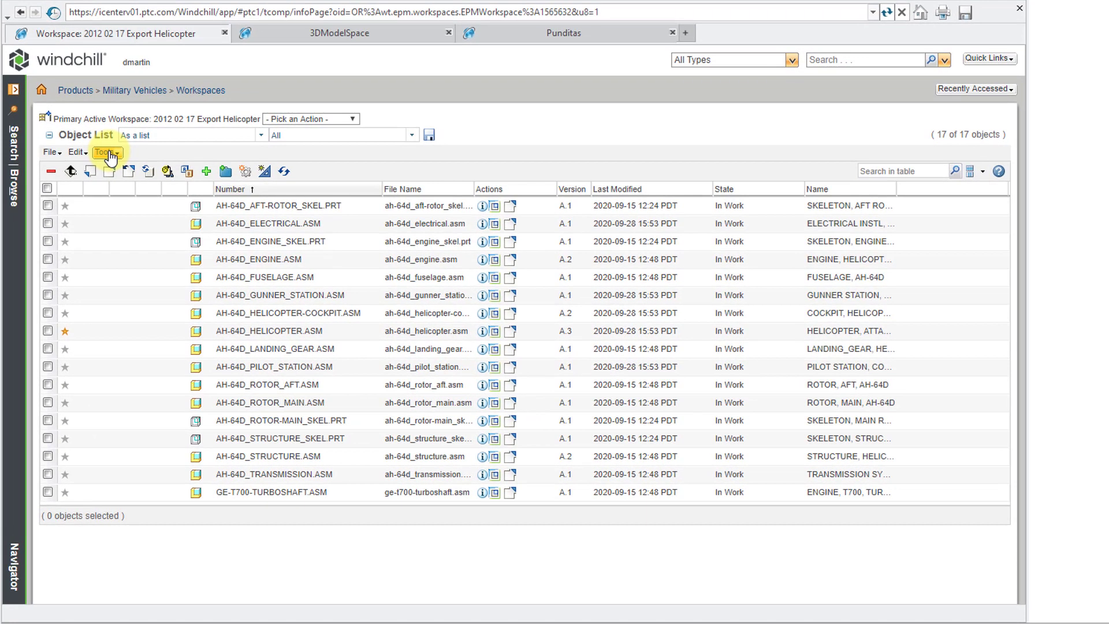
Launch Import to Workspace from Tools for the 2012 02 17 Export Helicopter workspace
{"action": "left_click", "coordinate": [259, 212]}
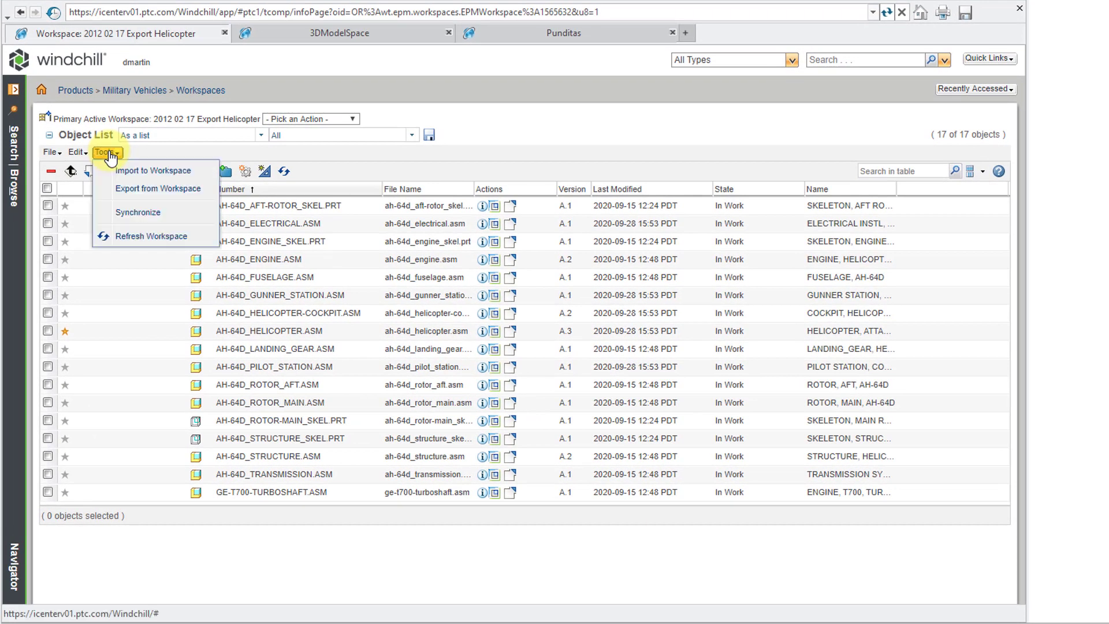
{"action": "left_click", "coordinate": [155, 172]}
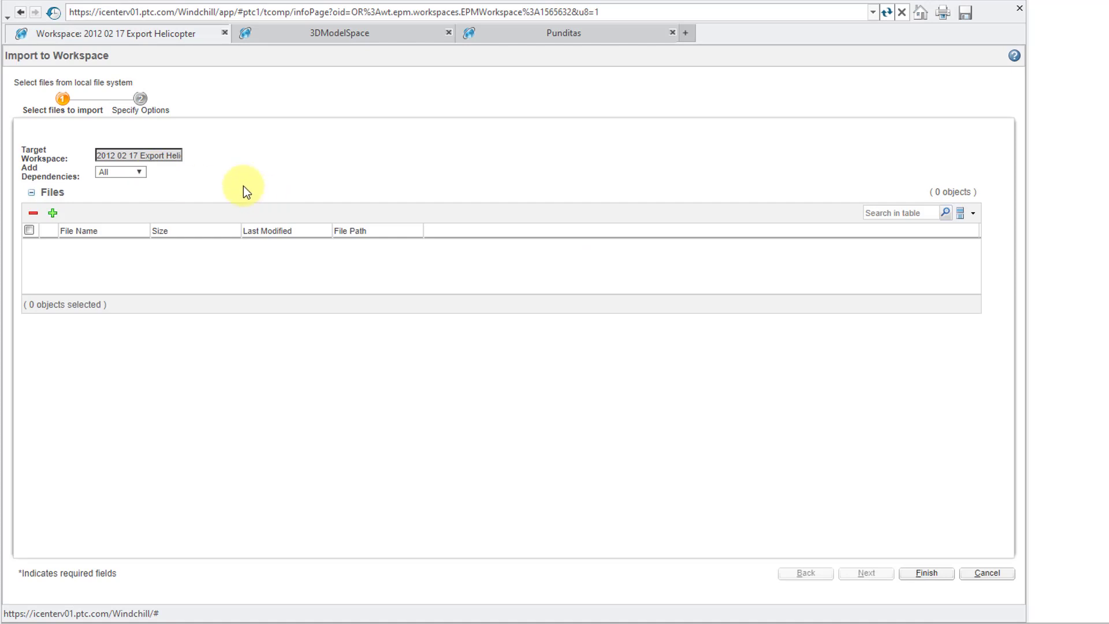
Keep the import's Add Dependencies option set to All
{"action": "left_click", "coordinate": [128, 174]}
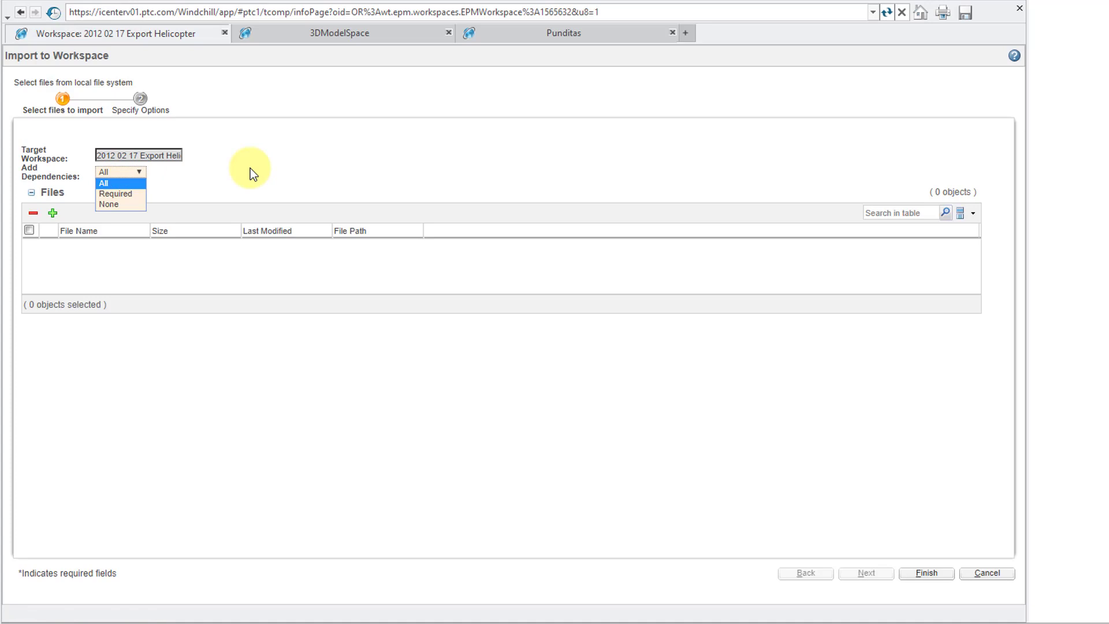
{"action": "left_click", "coordinate": [292, 168]}
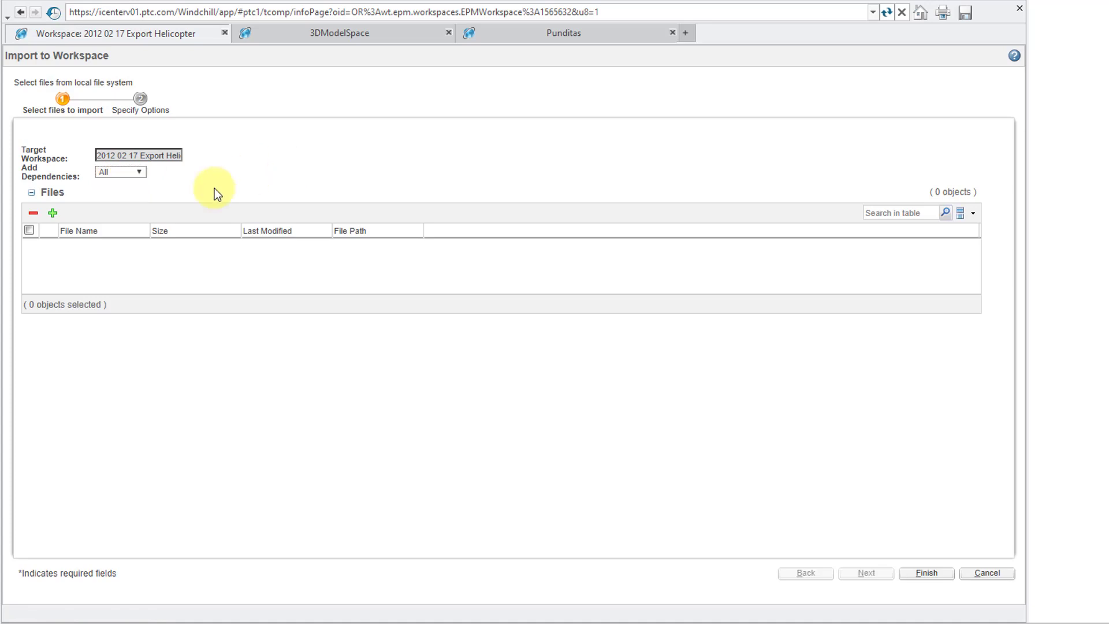
Select all 21 exported ah-64d files in the Download folder and add them to the import list
{"action": "left_click", "coordinate": [53, 214]}
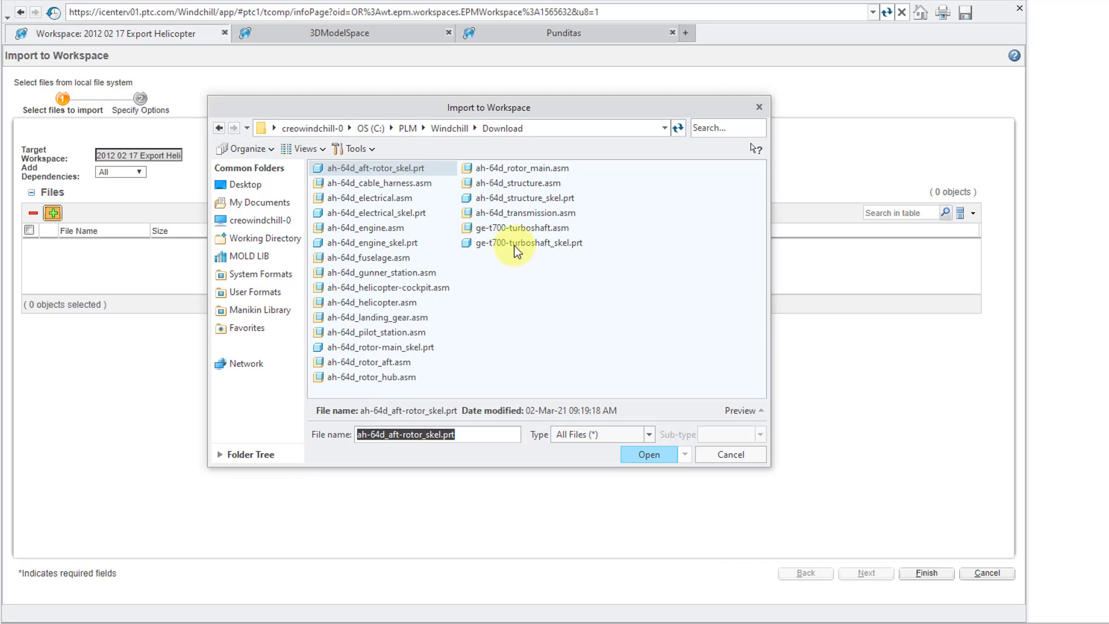
{"action": "key", "text": "ctrl+a"}
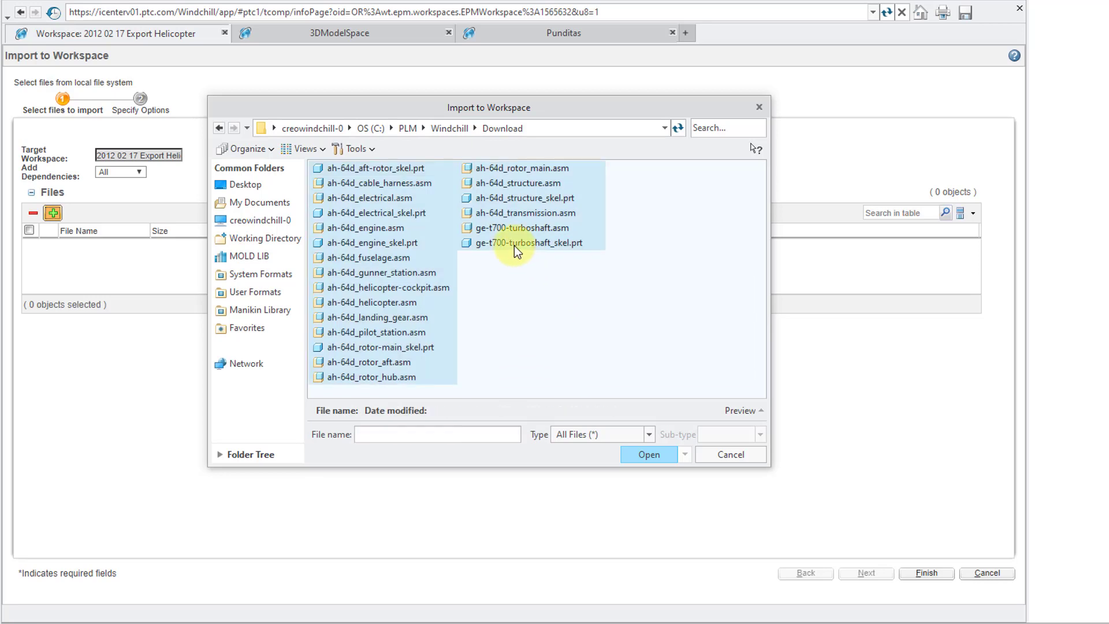
{"action": "left_click", "coordinate": [655, 455]}
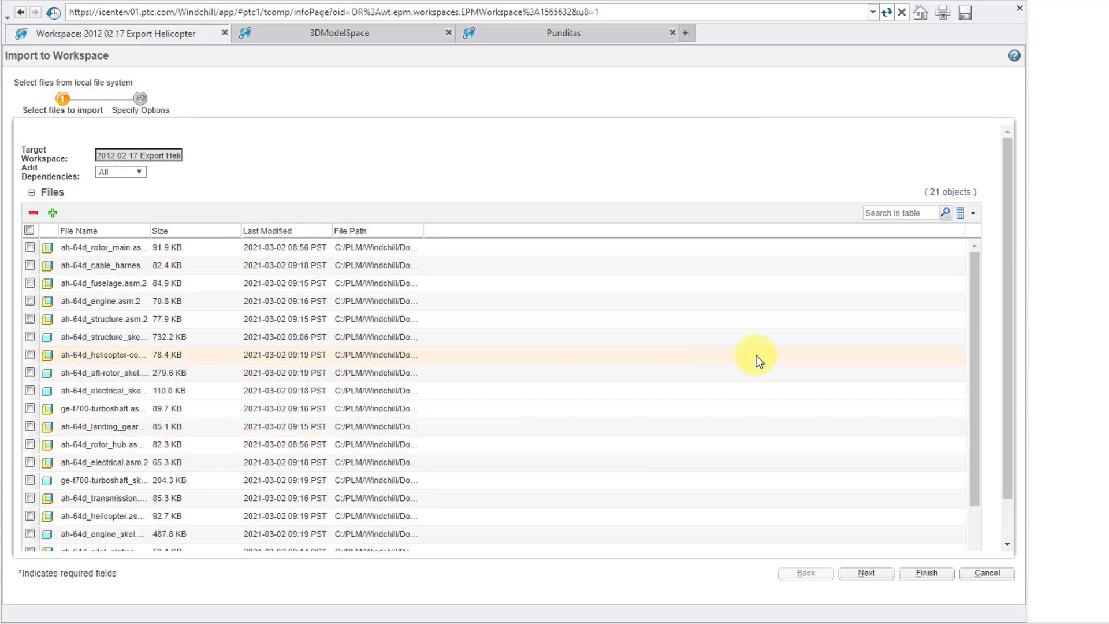
{"action": "left_click_drag", "start_coordinate": [970, 317], "coordinate": [958, 389]}
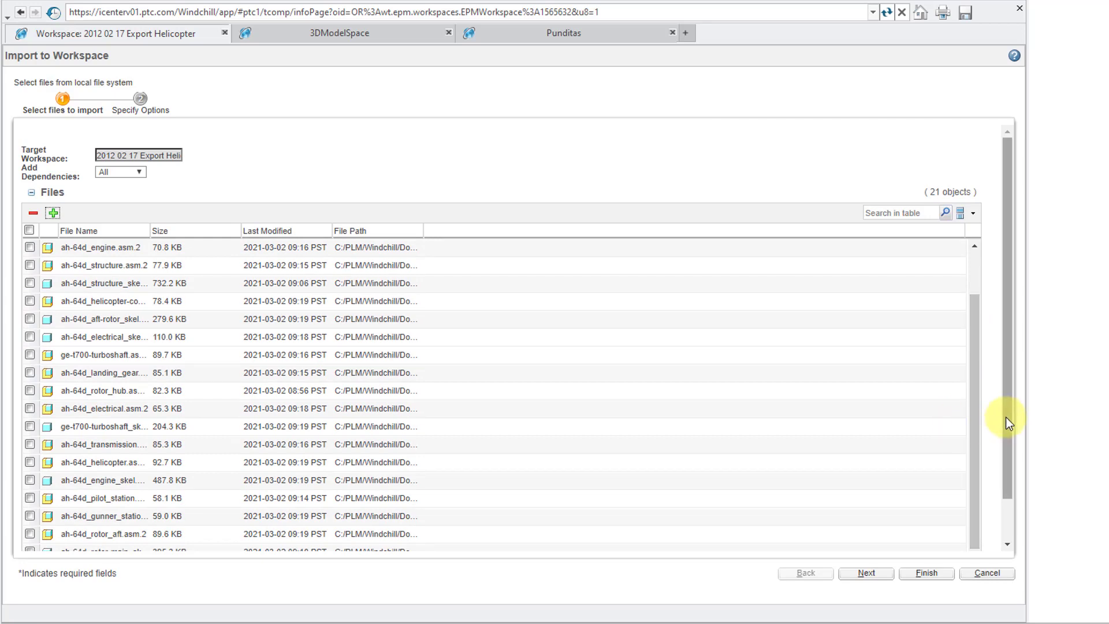
{"action": "left_click_drag", "start_coordinate": [1006, 417], "coordinate": [1004, 377]}
Advance to Specify Options, widen the File Name column, and import the 21 objects
{"action": "left_click", "coordinate": [867, 573]}
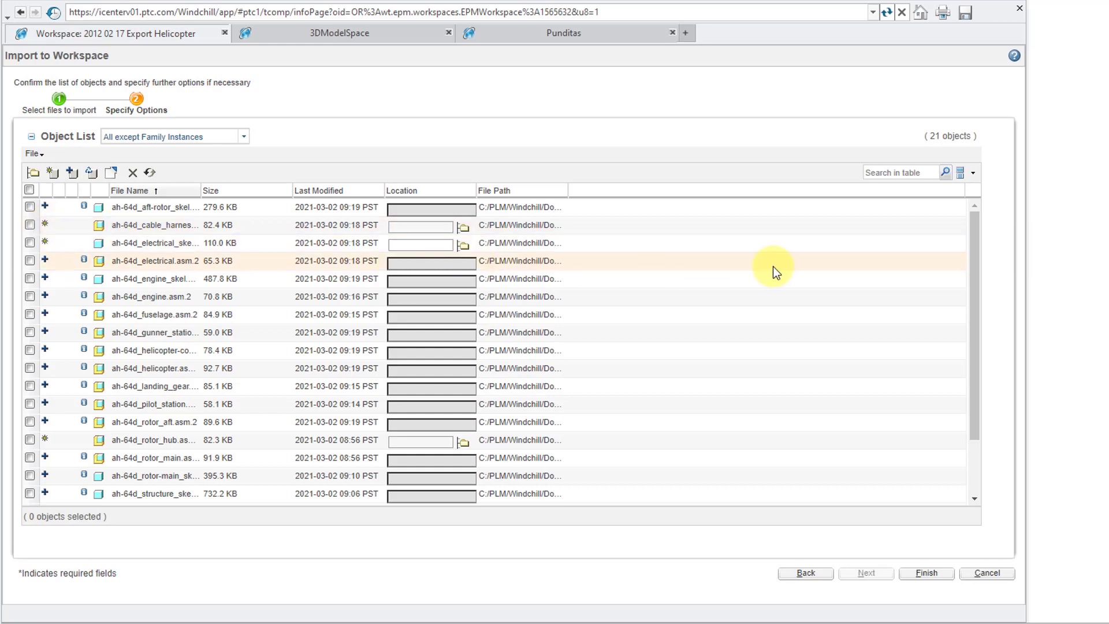
{"action": "scroll", "coordinate": [967, 314], "scroll_direction": "down", "scroll_amount": 3}
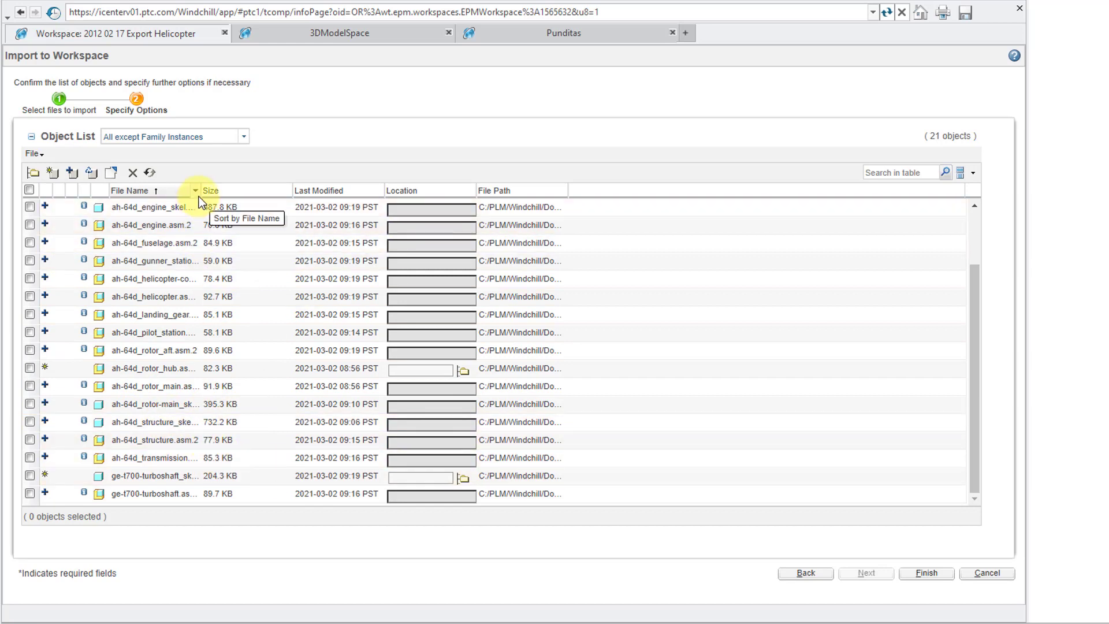
{"action": "left_click_drag", "start_coordinate": [200, 191], "coordinate": [247, 186]}
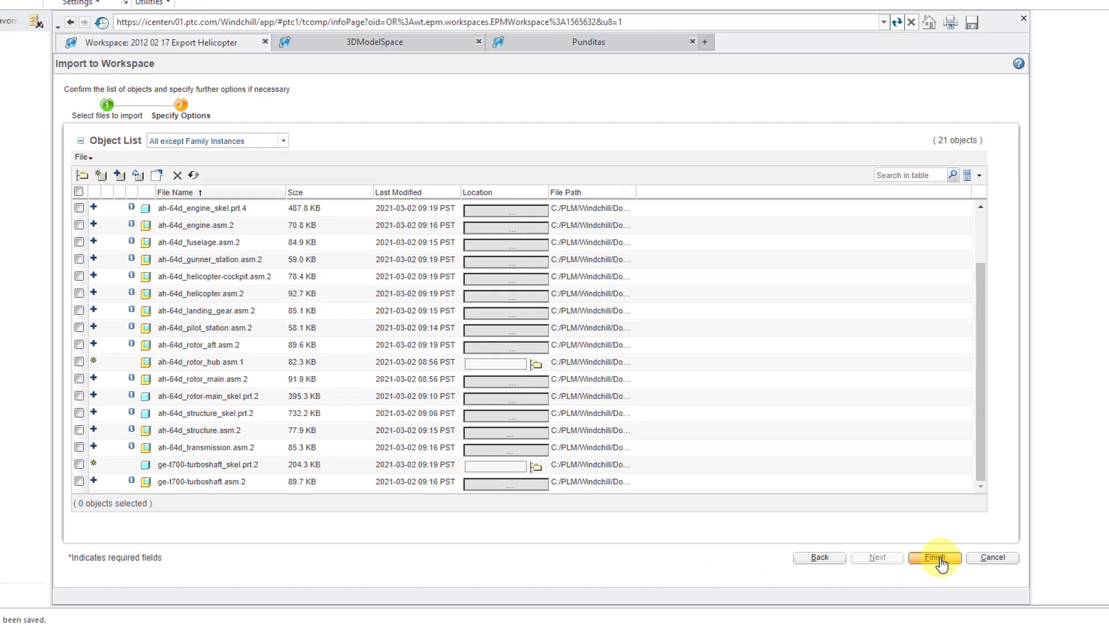
{"action": "left_click", "coordinate": [941, 575]}
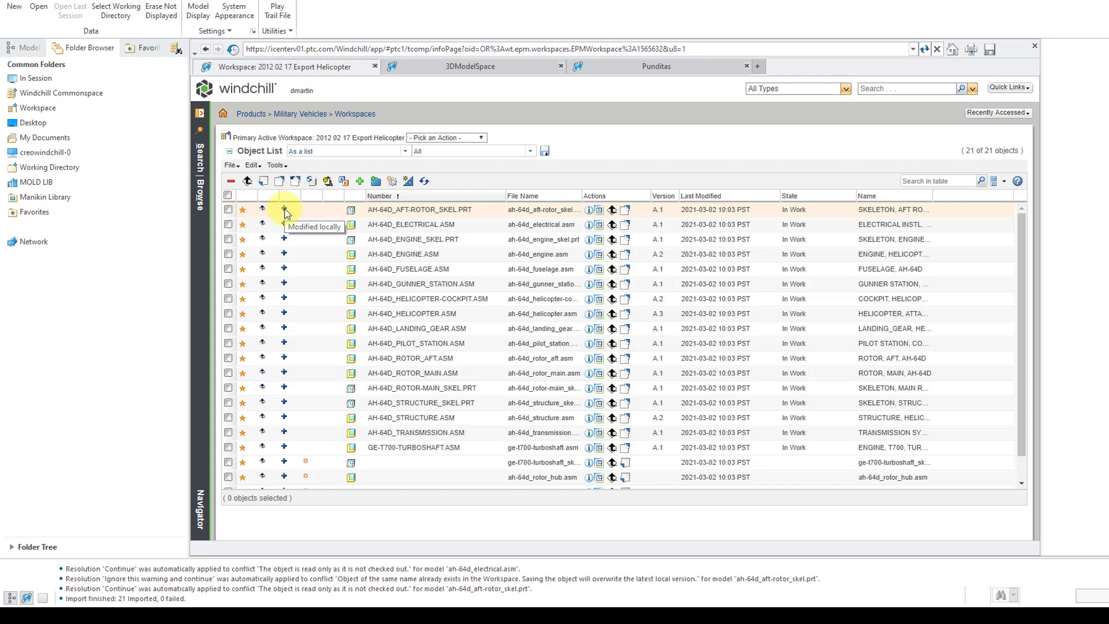
Scroll and resize the workspace Object List to review all 21 imported objects
{"action": "left_click_drag", "start_coordinate": [1018, 405], "coordinate": [1017, 438]}
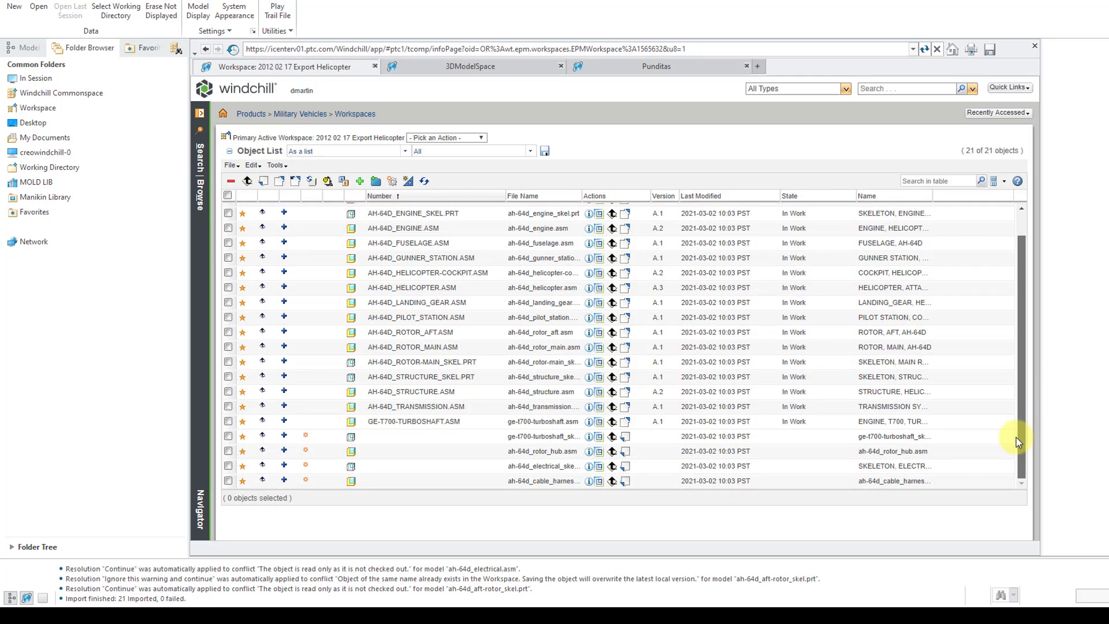
{"action": "left_click_drag", "start_coordinate": [327, 489], "coordinate": [347, 506]}
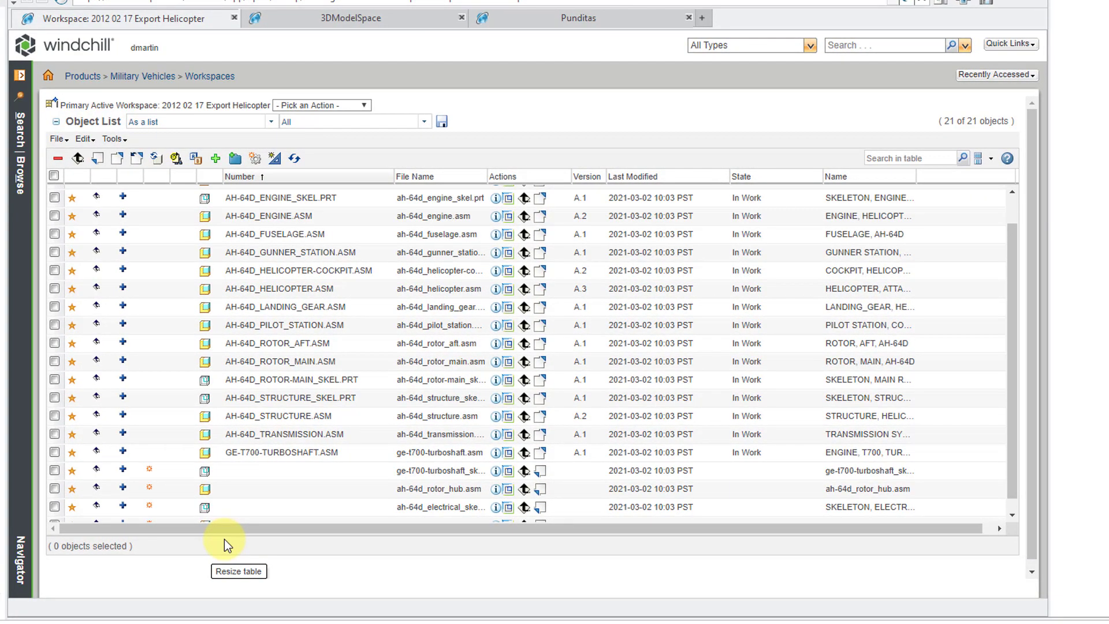
Select the rows from AFT-ROTOR_SKEL.PRT to GE-T700-TURBOSHAFT.ASM and start checking them in
{"action": "left_click", "coordinate": [224, 539]}
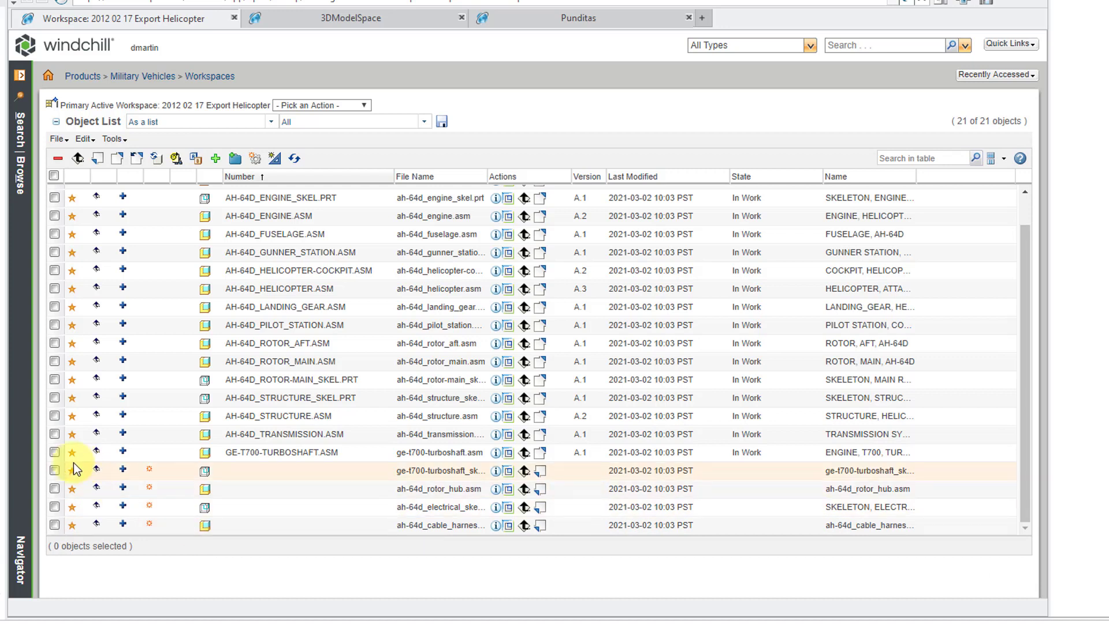
{"action": "left_click", "coordinate": [56, 455]}
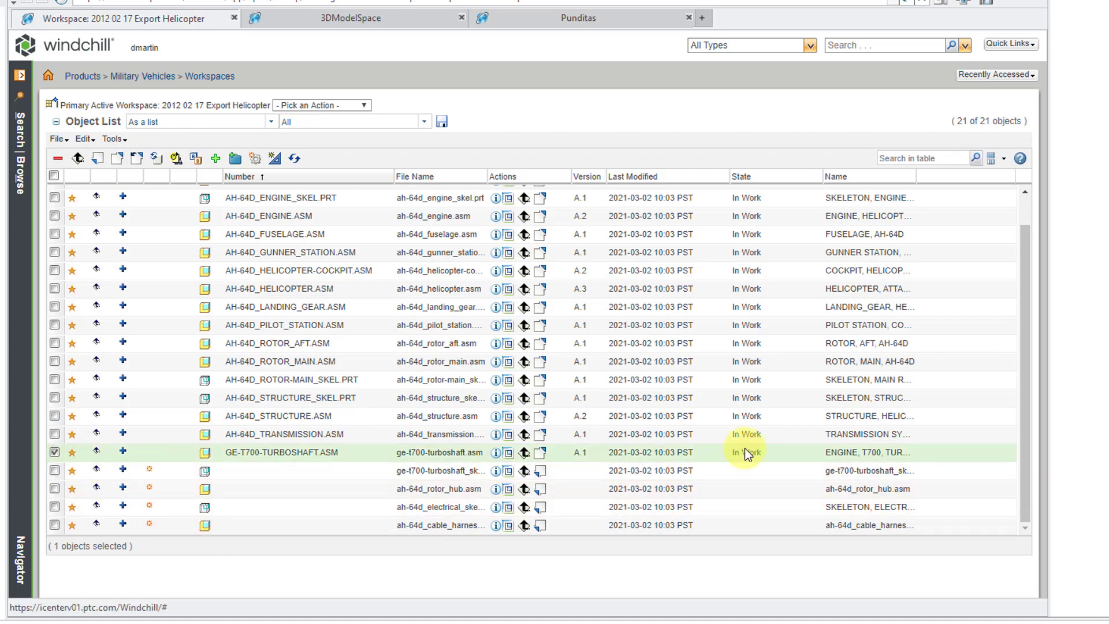
{"action": "left_click_drag", "start_coordinate": [1026, 393], "coordinate": [1027, 325]}
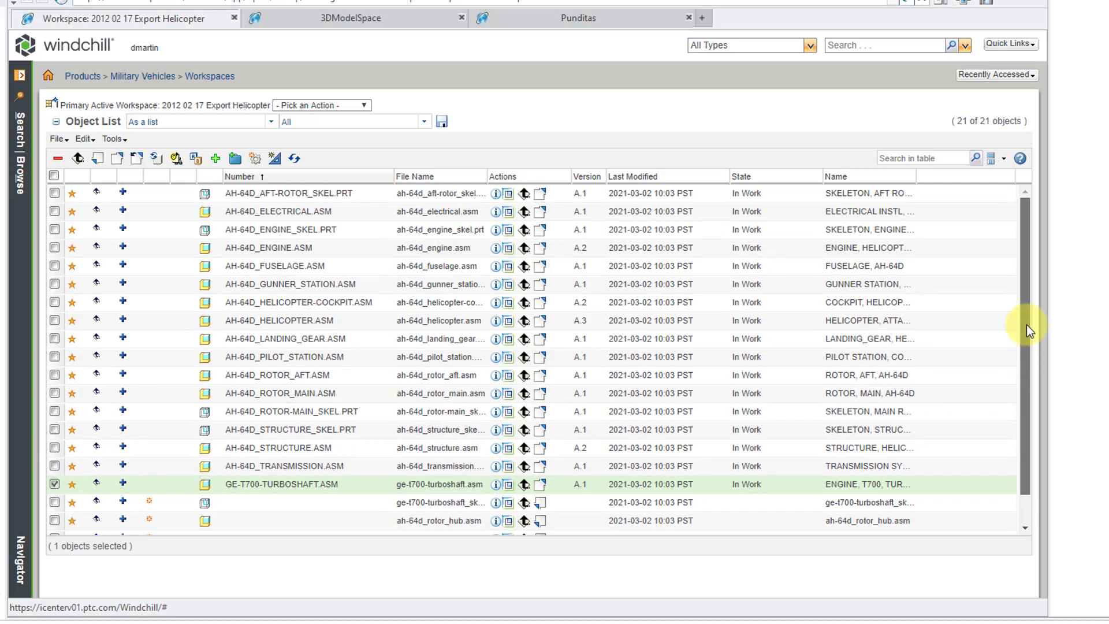
{"action": "left_click", "coordinate": [54, 193], "text": "shift"}
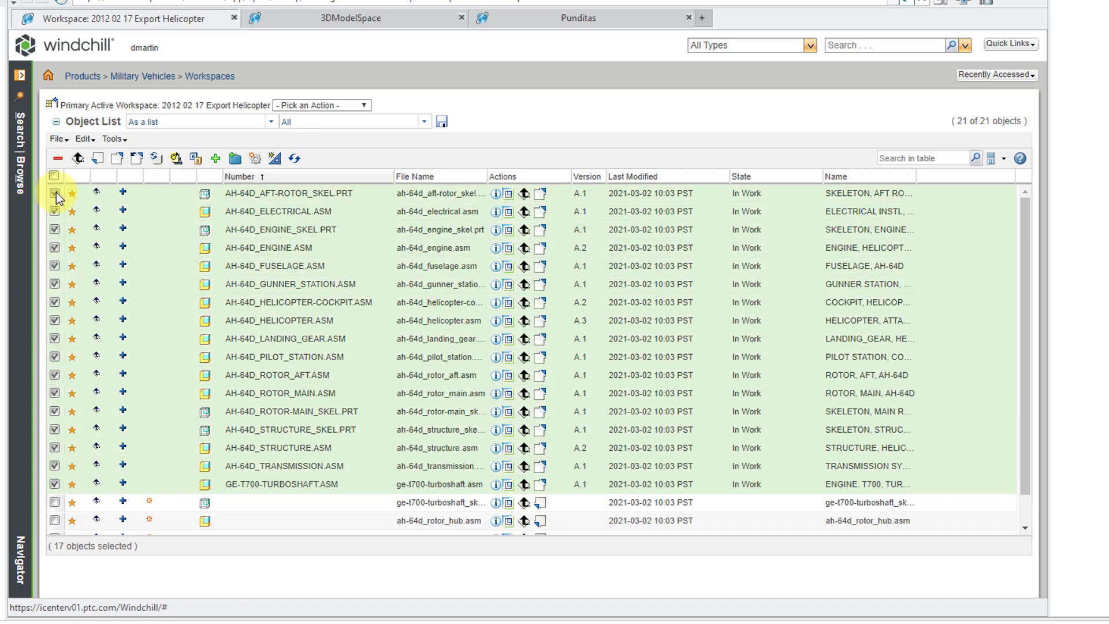
{"action": "left_click", "coordinate": [116, 159]}
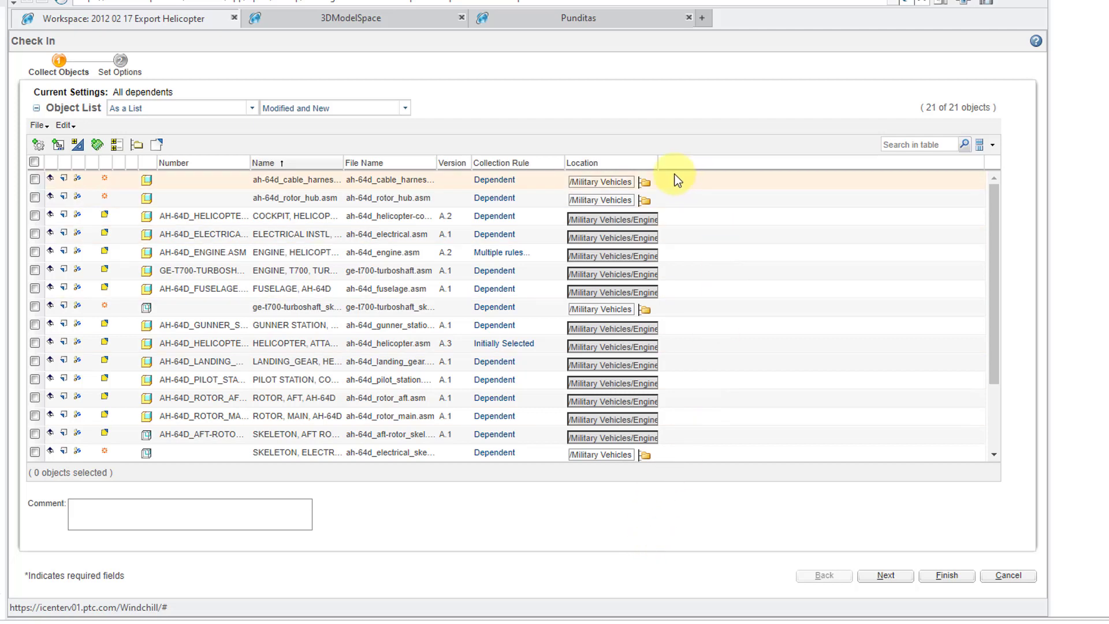
Set the rotor hub, cable harness, turboshaft skeleton and electrical skeleton locations to /Military Vehicles/Engineering
{"action": "left_click_drag", "start_coordinate": [659, 160], "coordinate": [755, 160]}
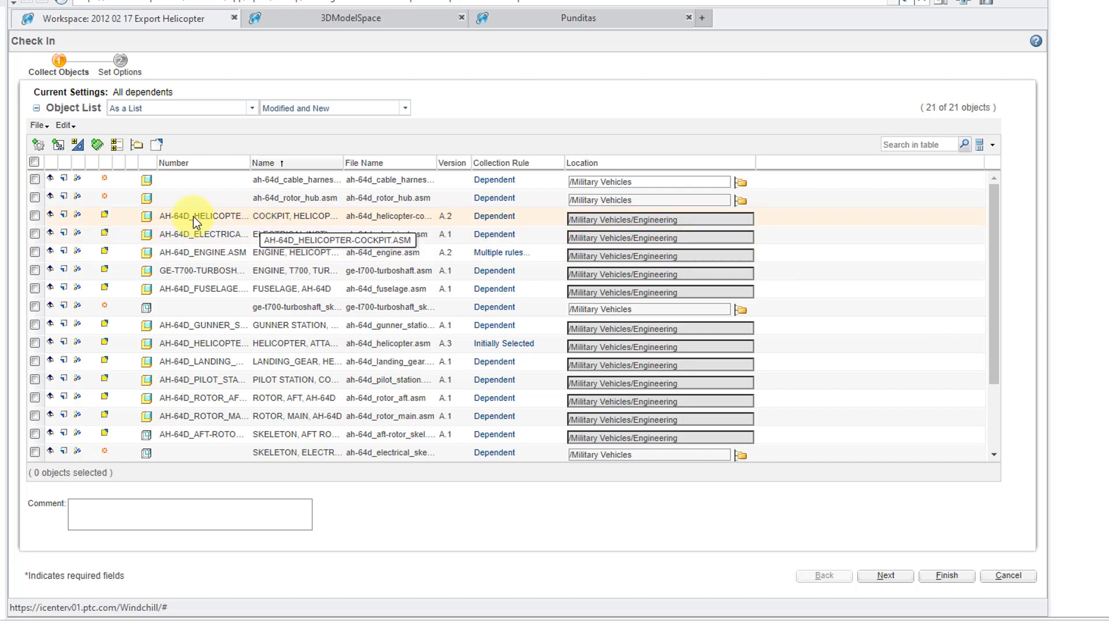
{"action": "left_click", "coordinate": [35, 198]}
{"action": "left_click", "coordinate": [35, 180]}
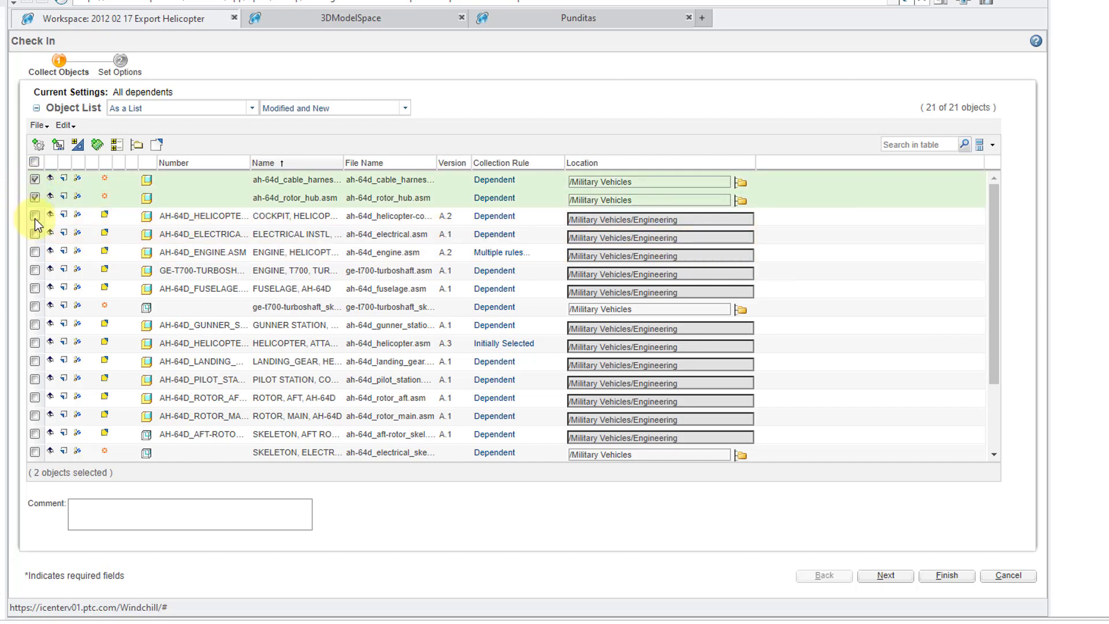
{"action": "left_click", "coordinate": [36, 306]}
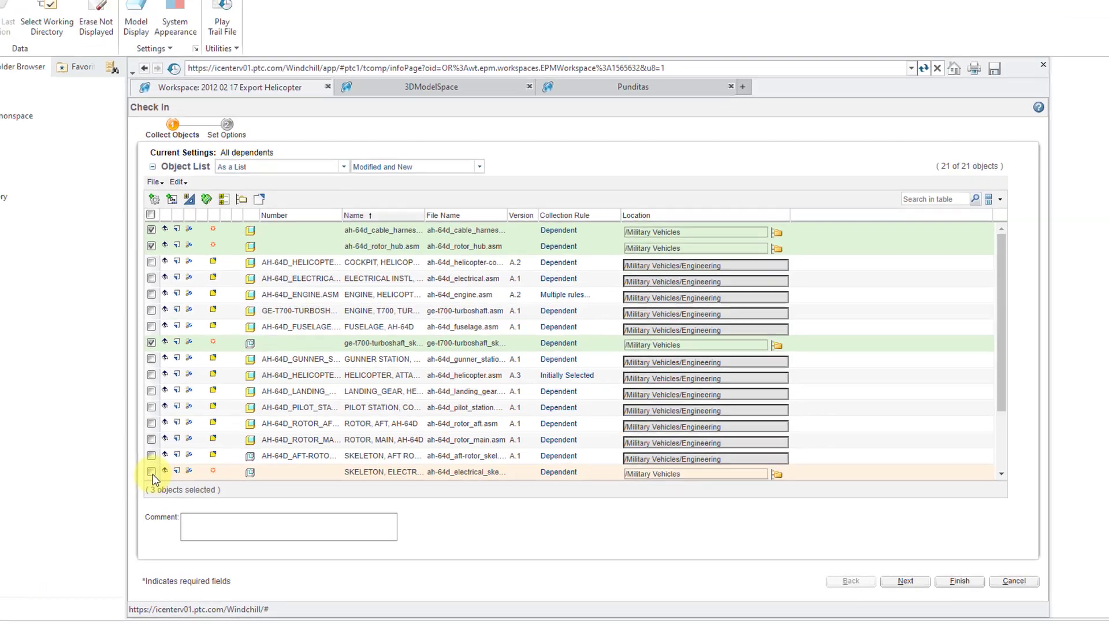
{"action": "left_click", "coordinate": [151, 471]}
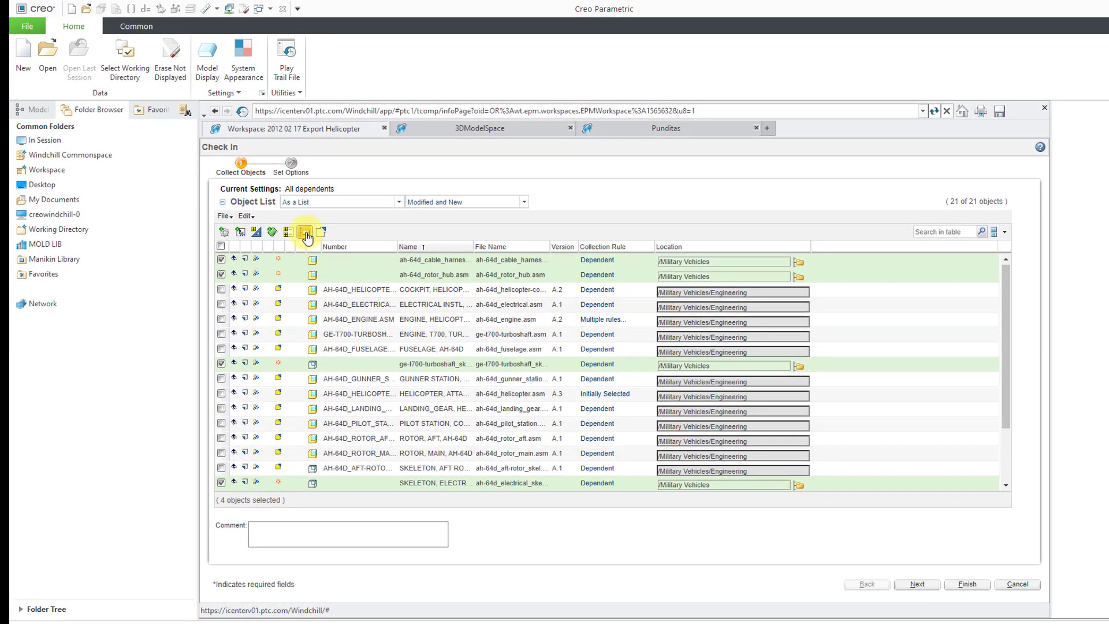
{"action": "left_click", "coordinate": [306, 233]}
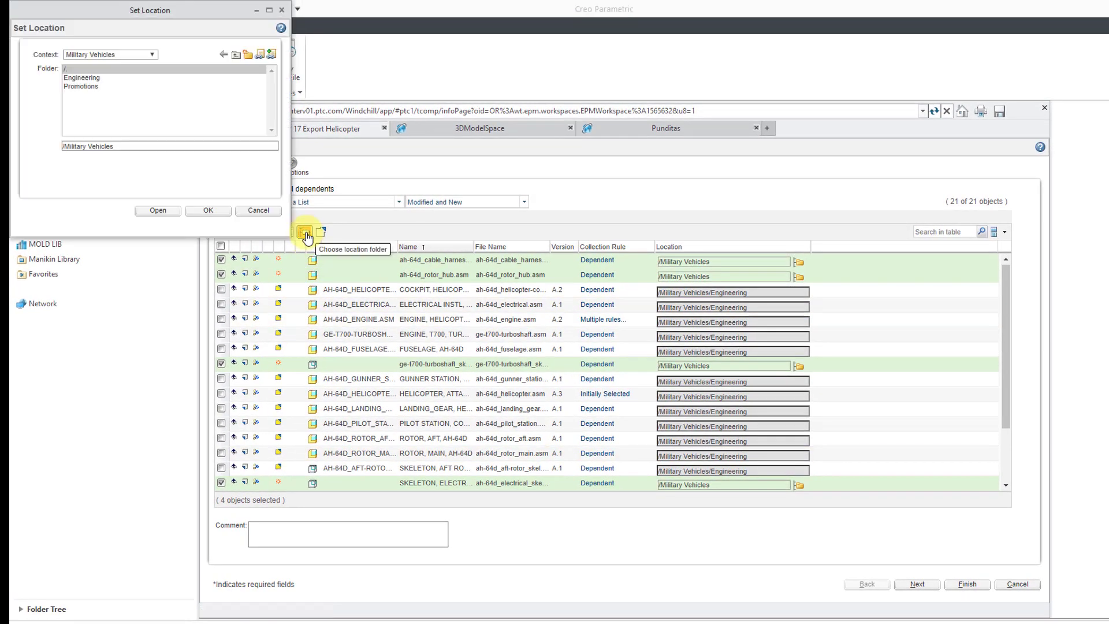
{"action": "left_click", "coordinate": [87, 78]}
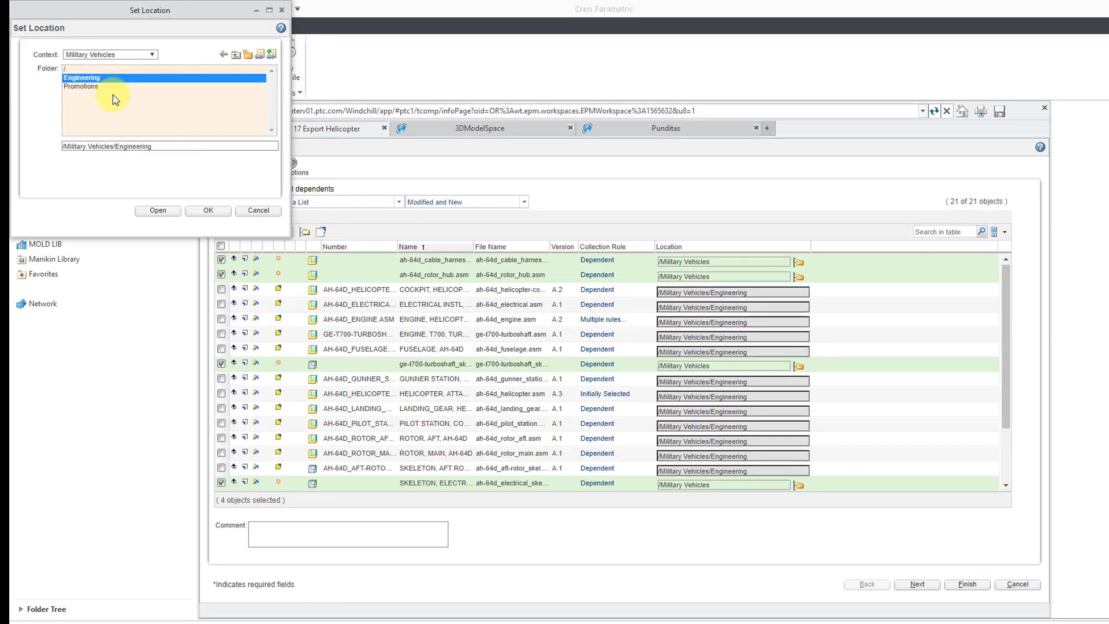
{"action": "left_click", "coordinate": [209, 211]}
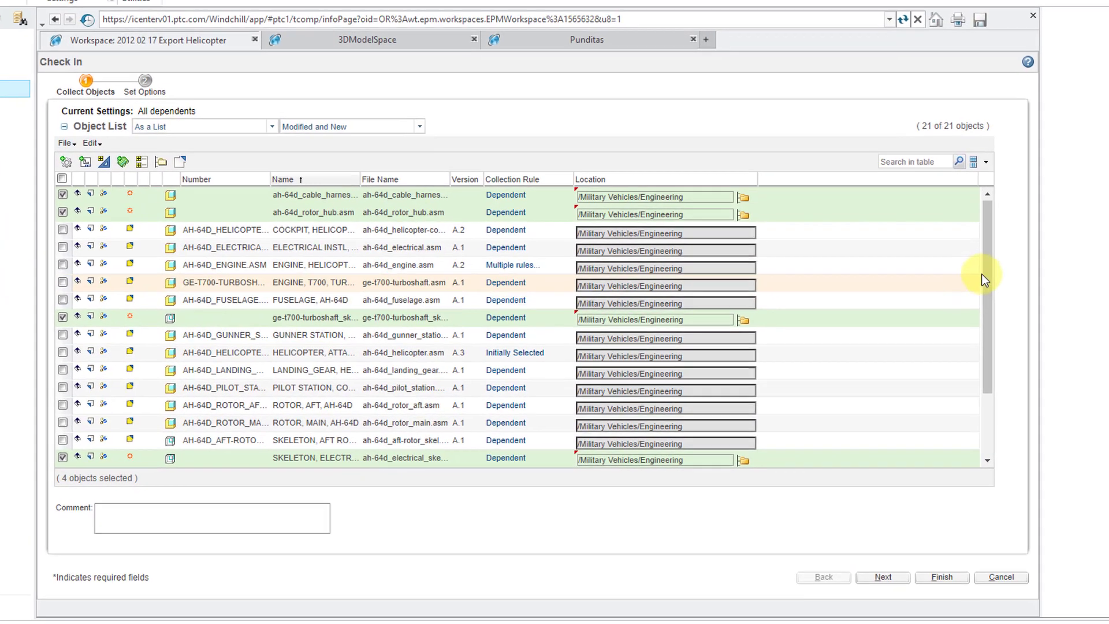
{"action": "left_click_drag", "start_coordinate": [987, 271], "coordinate": [987, 343]}
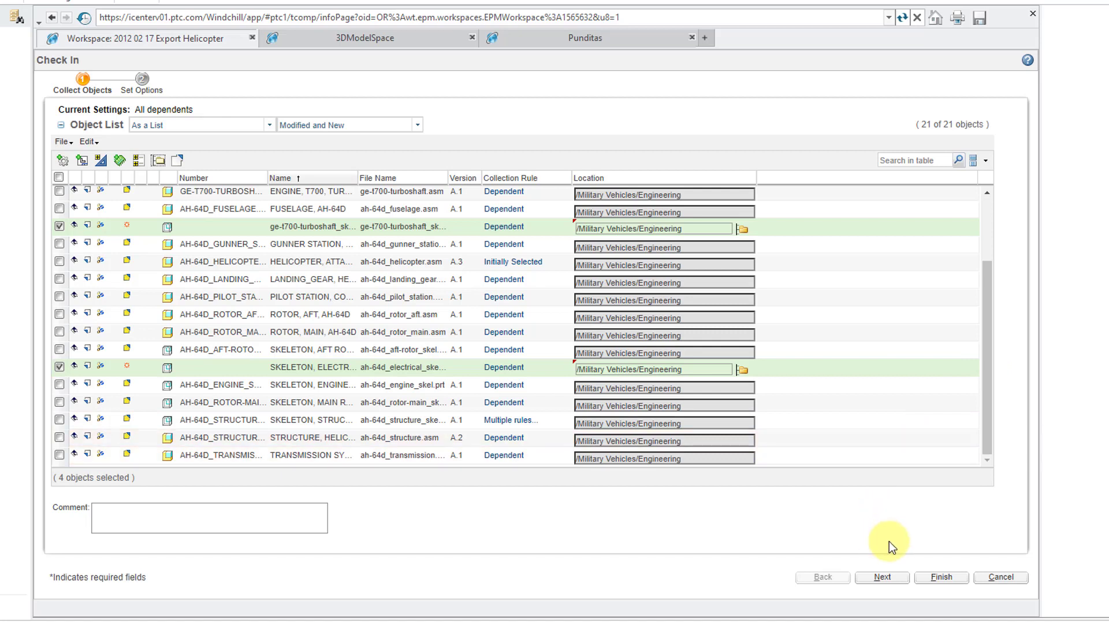
Accept the default check-in options and submit the check-in
{"action": "left_click", "coordinate": [895, 577]}
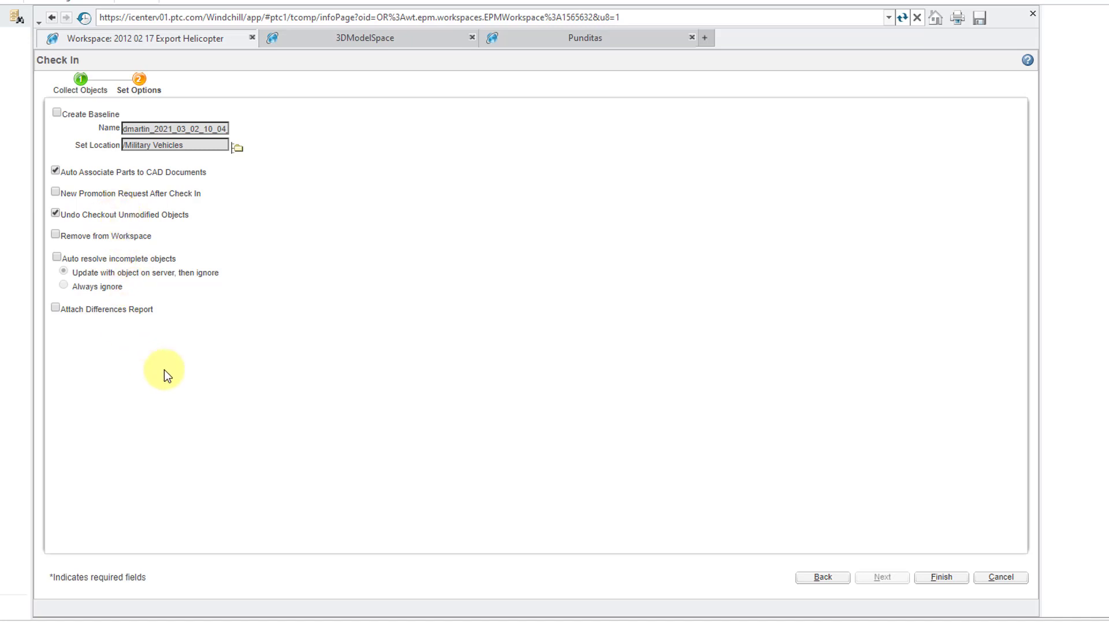
{"action": "left_click", "coordinate": [940, 578]}
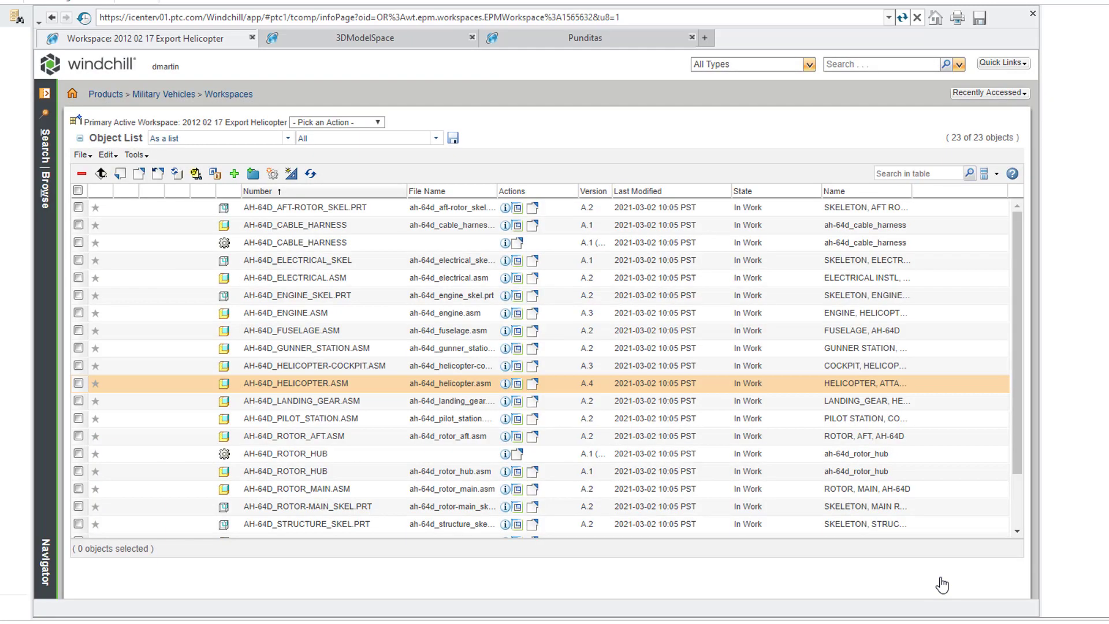
Review the workspace's 23 checked-in objects and their incremented In Work versions
{"action": "left_click", "coordinate": [942, 585]}
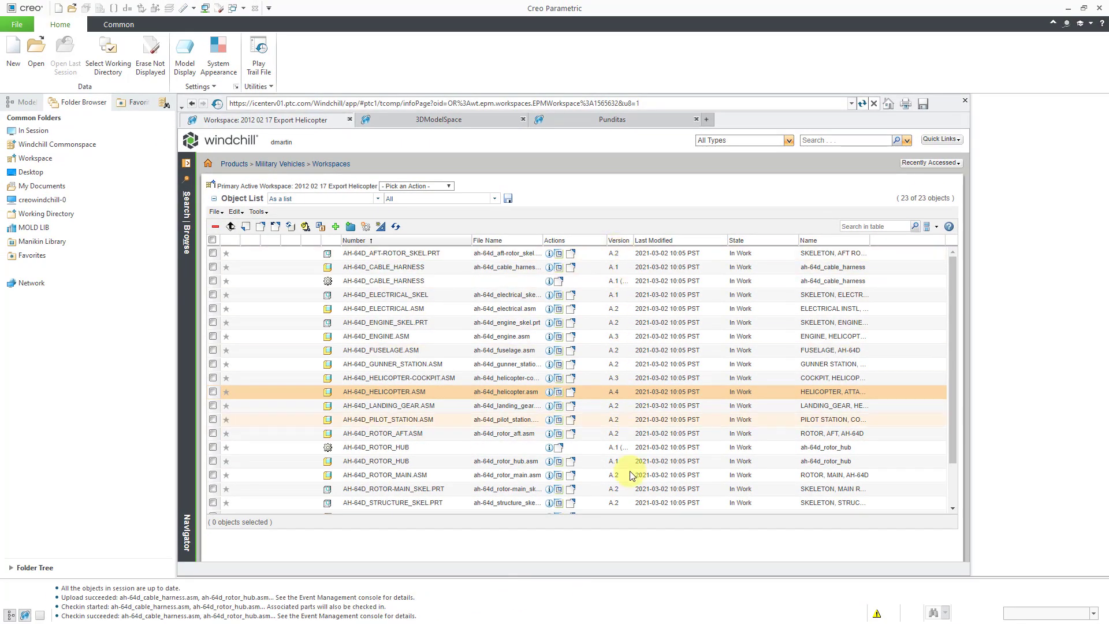
{"action": "left_click_drag", "start_coordinate": [612, 539], "coordinate": [616, 550]}
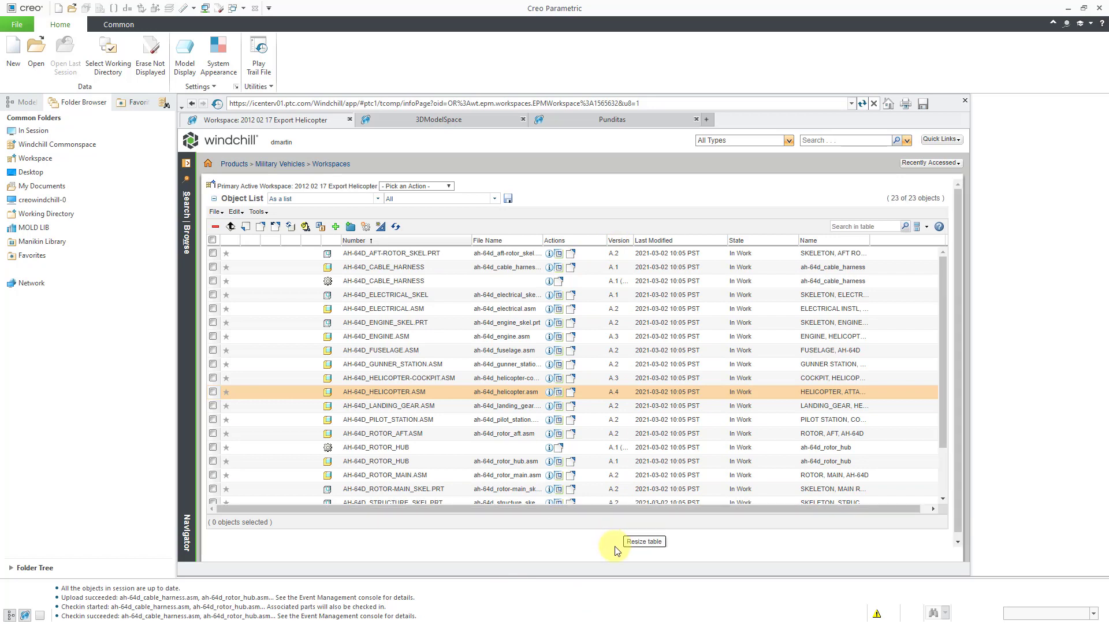
{"action": "left_click_drag", "start_coordinate": [952, 390], "coordinate": [951, 458]}
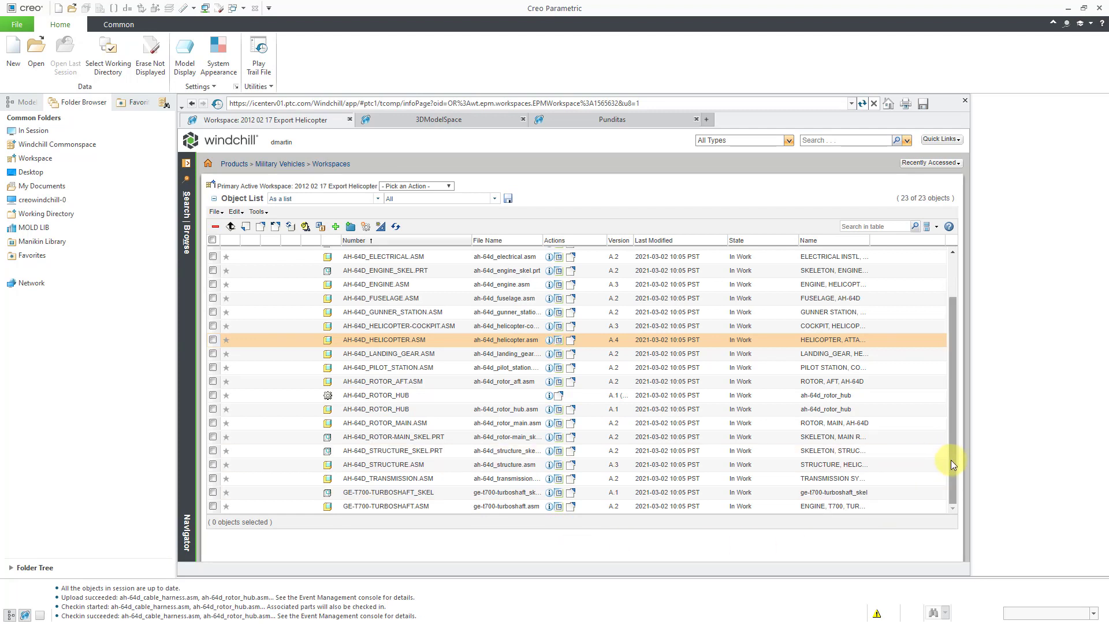
{"action": "left_click_drag", "start_coordinate": [952, 461], "coordinate": [948, 400]}
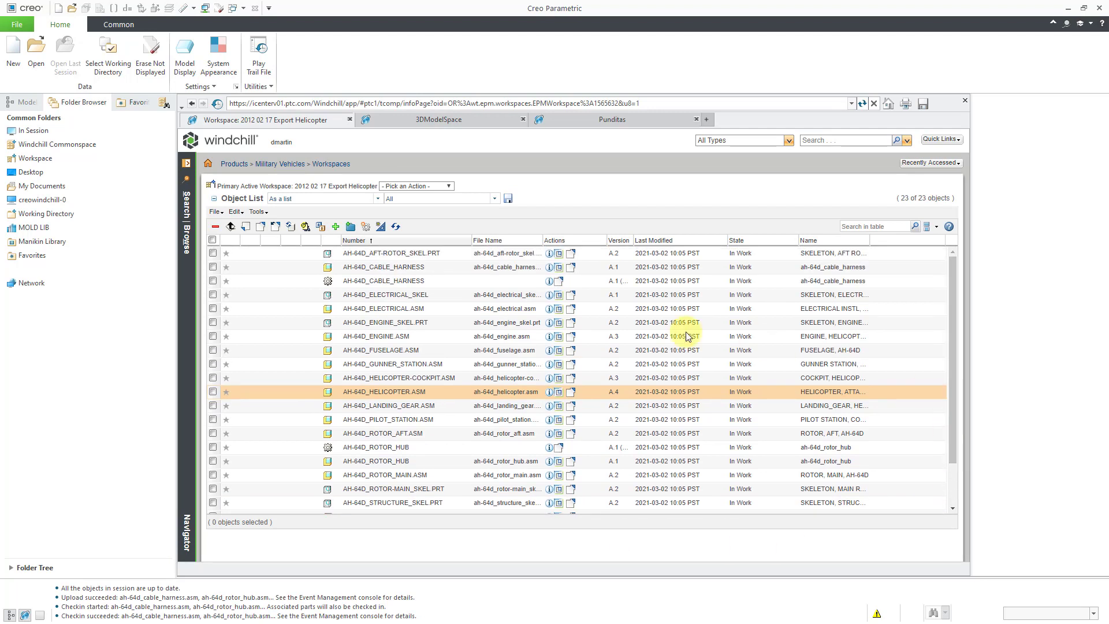